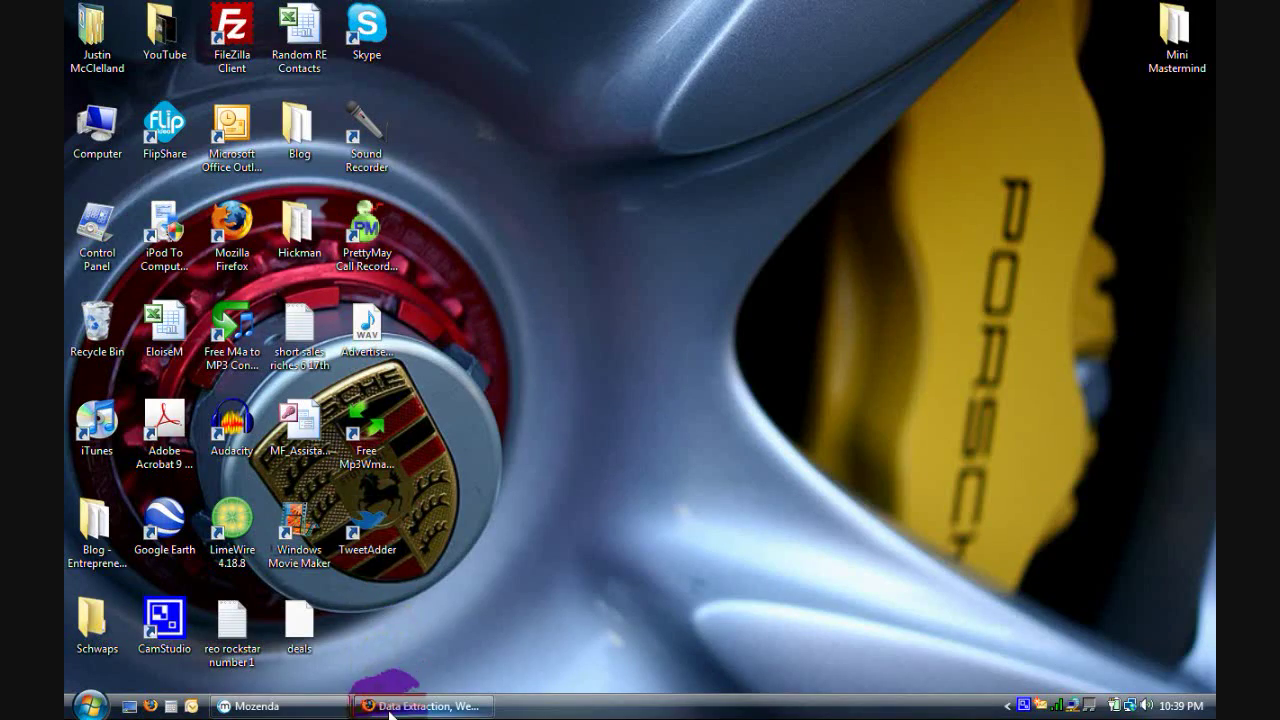
# Step: Browse the Mozenda homepage in Firefox, then return to the Web Agent Builder showing WebAgent1
pyautogui.click(392, 706)
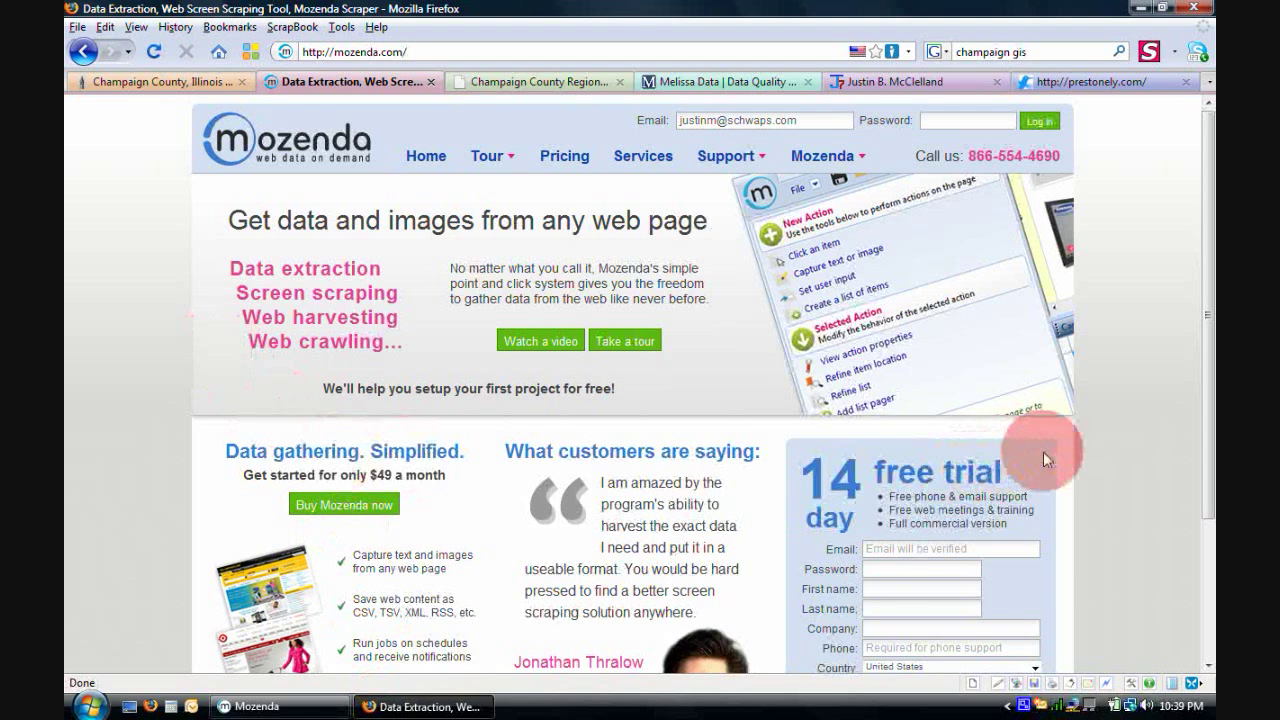
pyautogui.scroll(-3, 1045, 452)
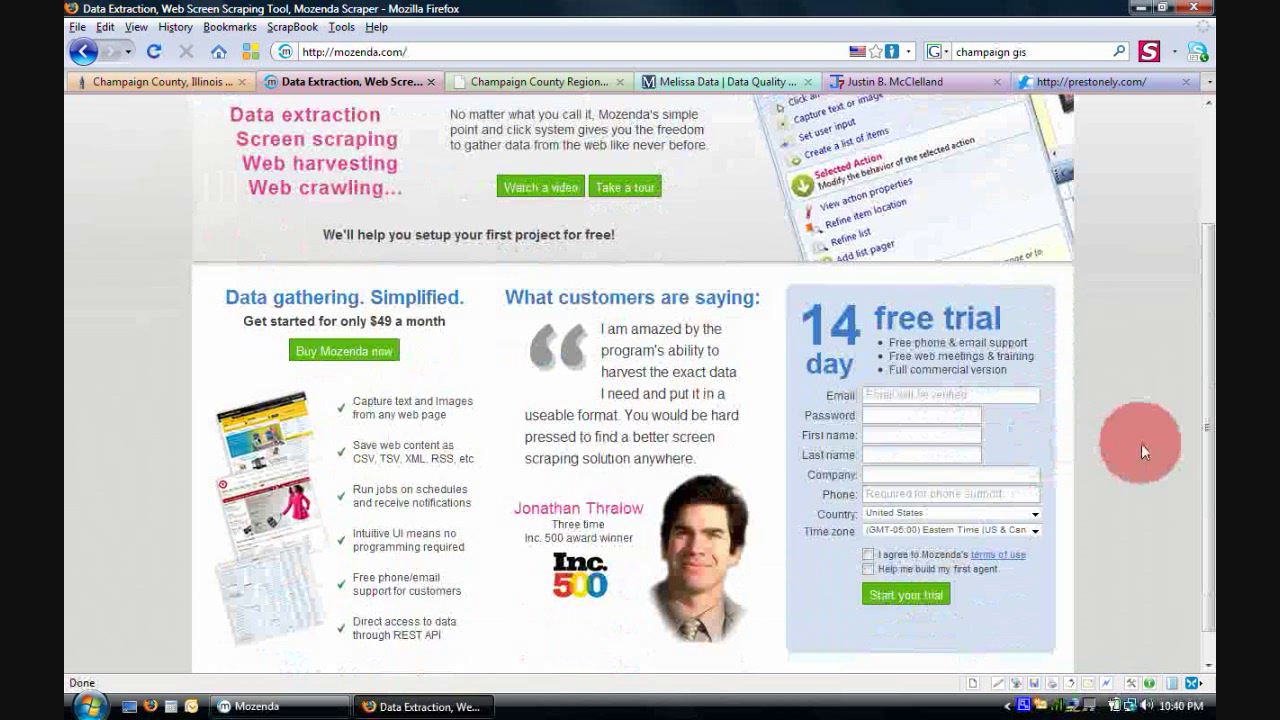
pyautogui.scroll(3, 1141, 443)
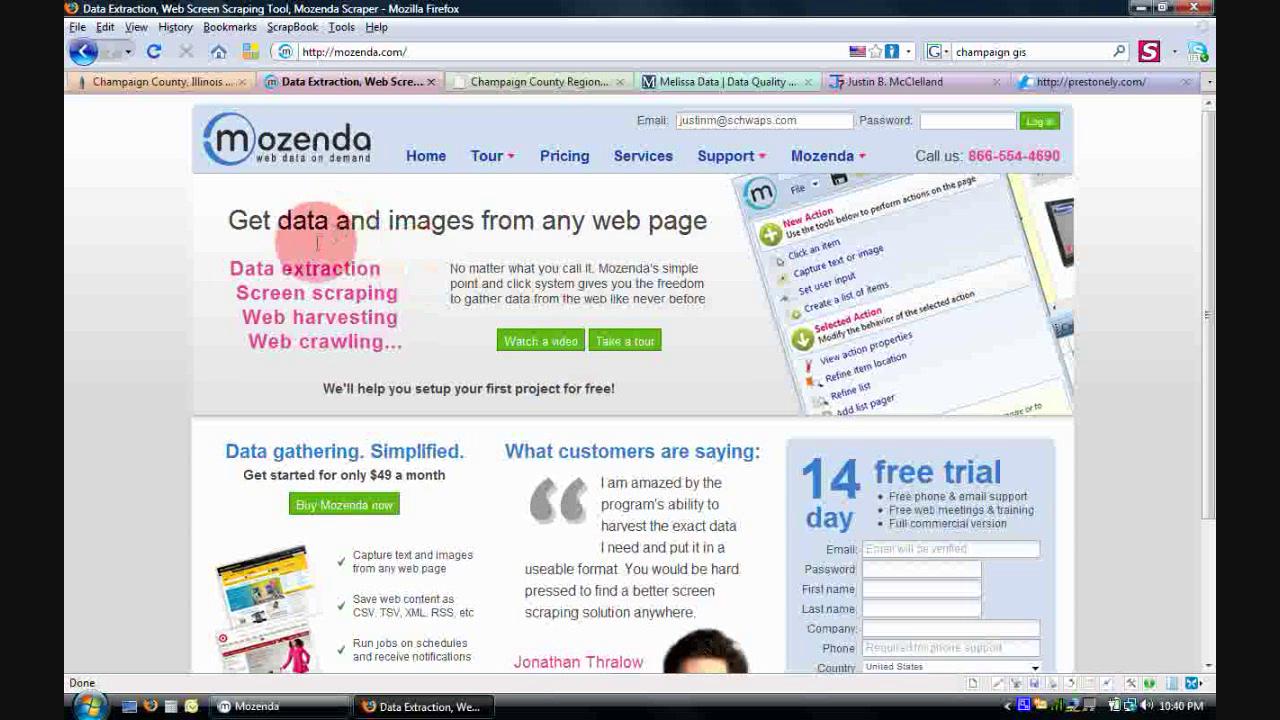
pyautogui.click(247, 708)
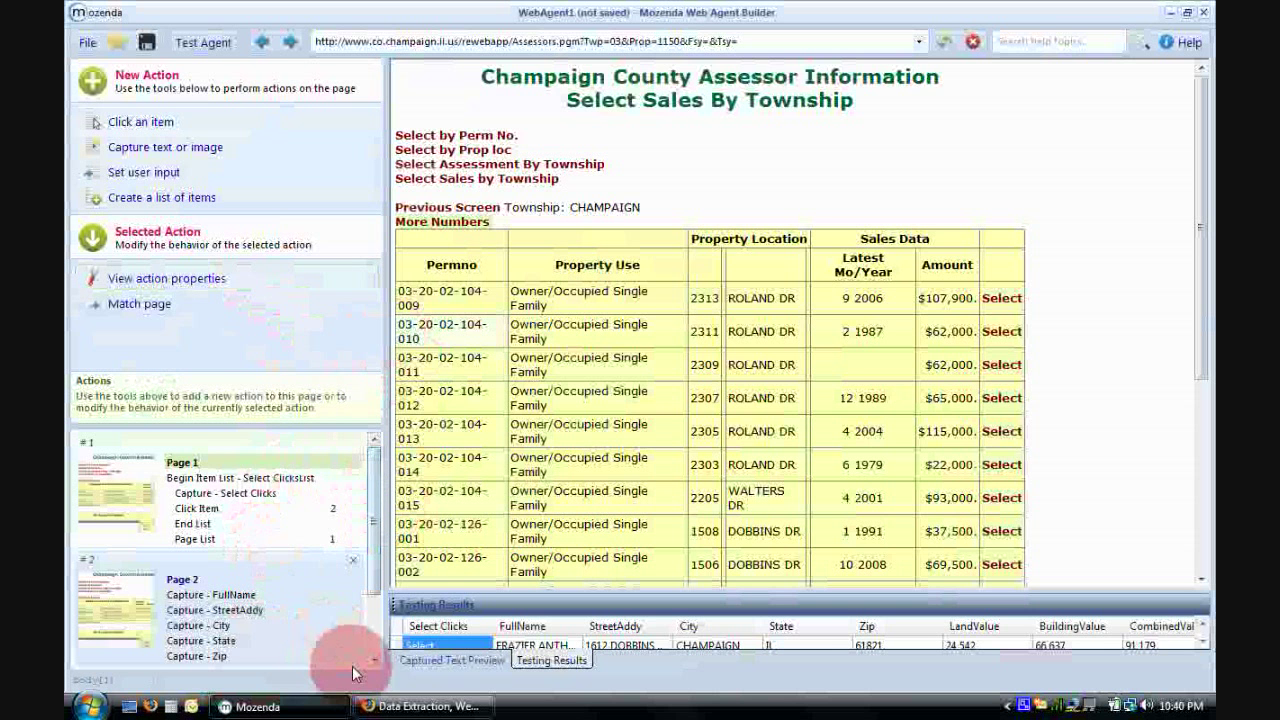
# Step: Go back from the Champaign County tab to the 03 Champaign owner-occupied single-family sales search form
pyautogui.click(386, 708)
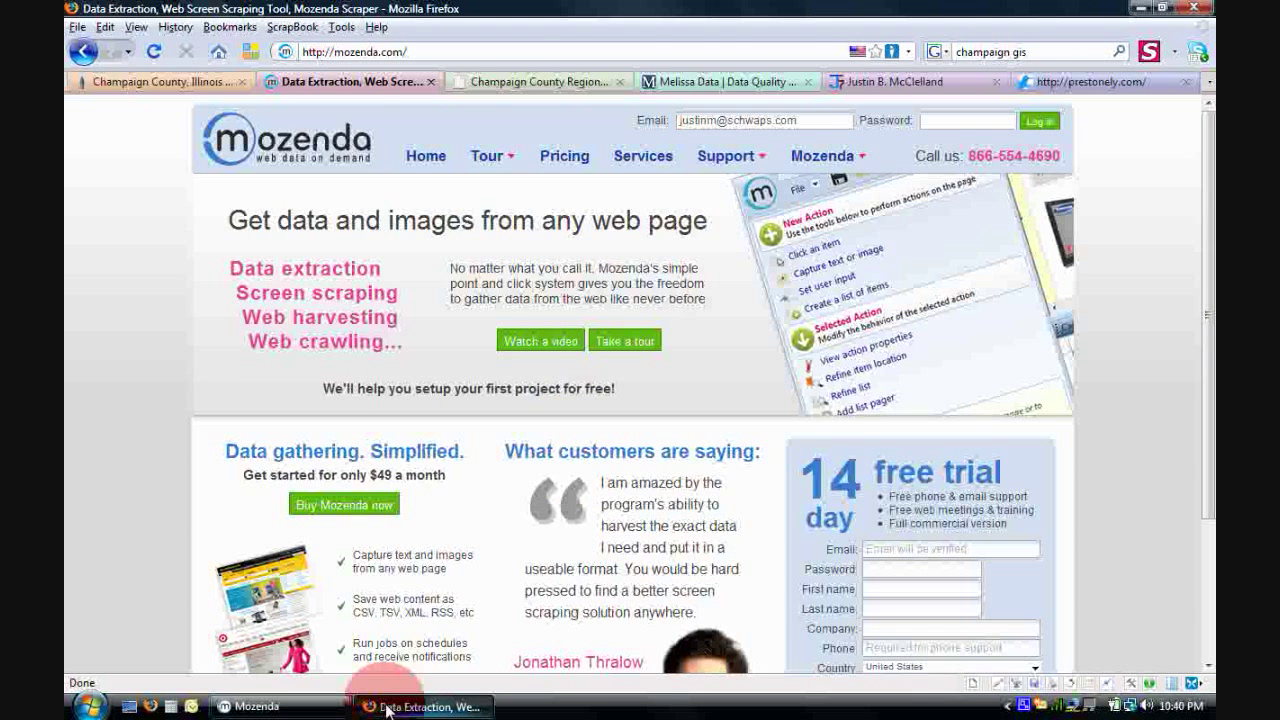
pyautogui.click(156, 84)
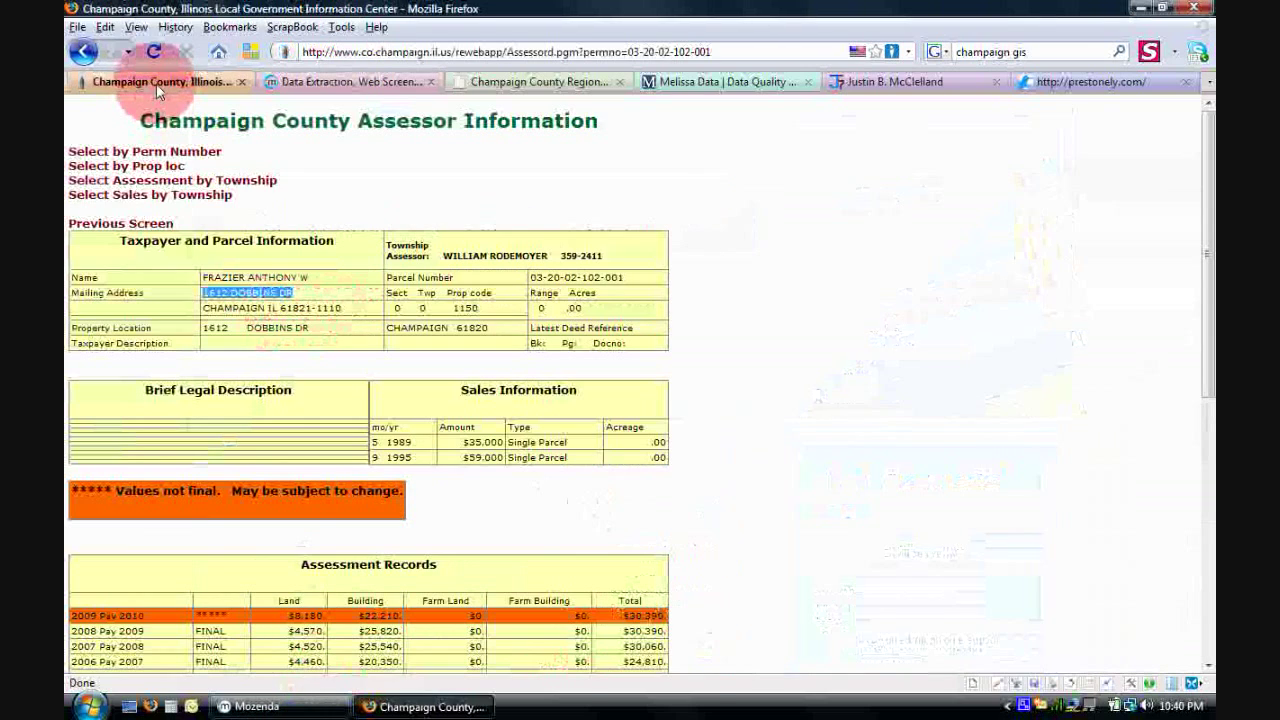
pyautogui.click(84, 52)
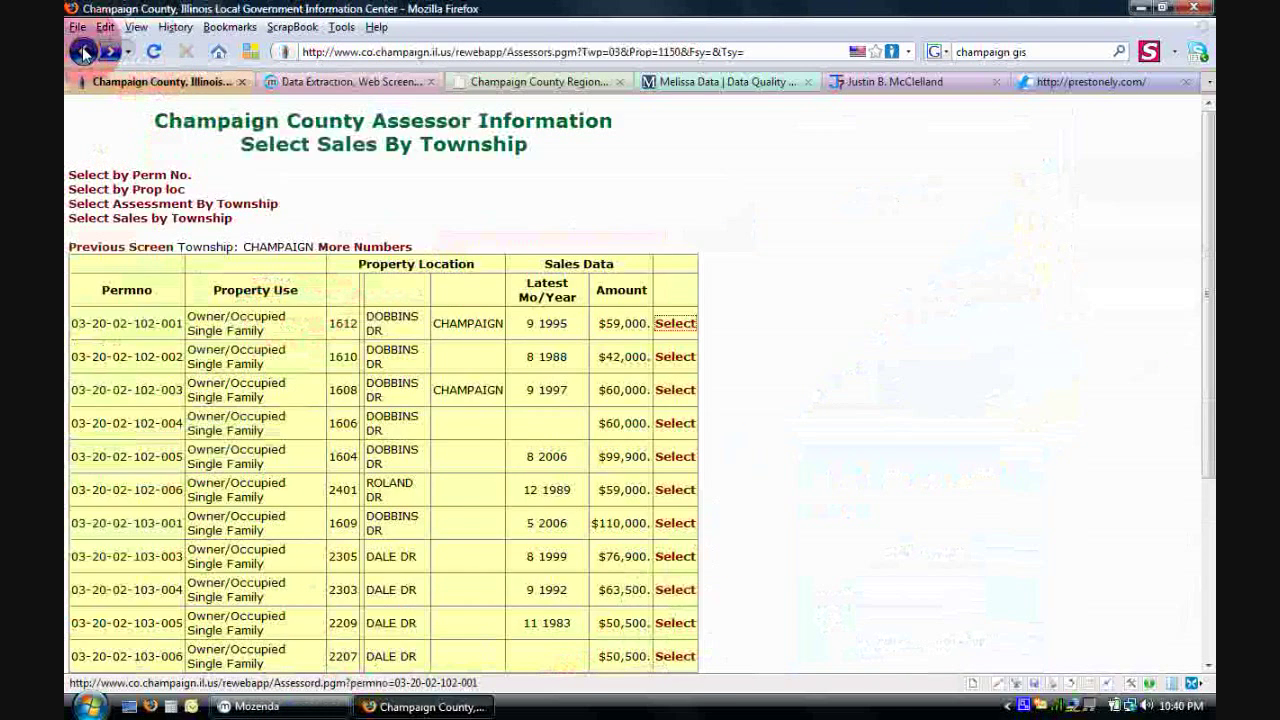
pyautogui.click(84, 52)
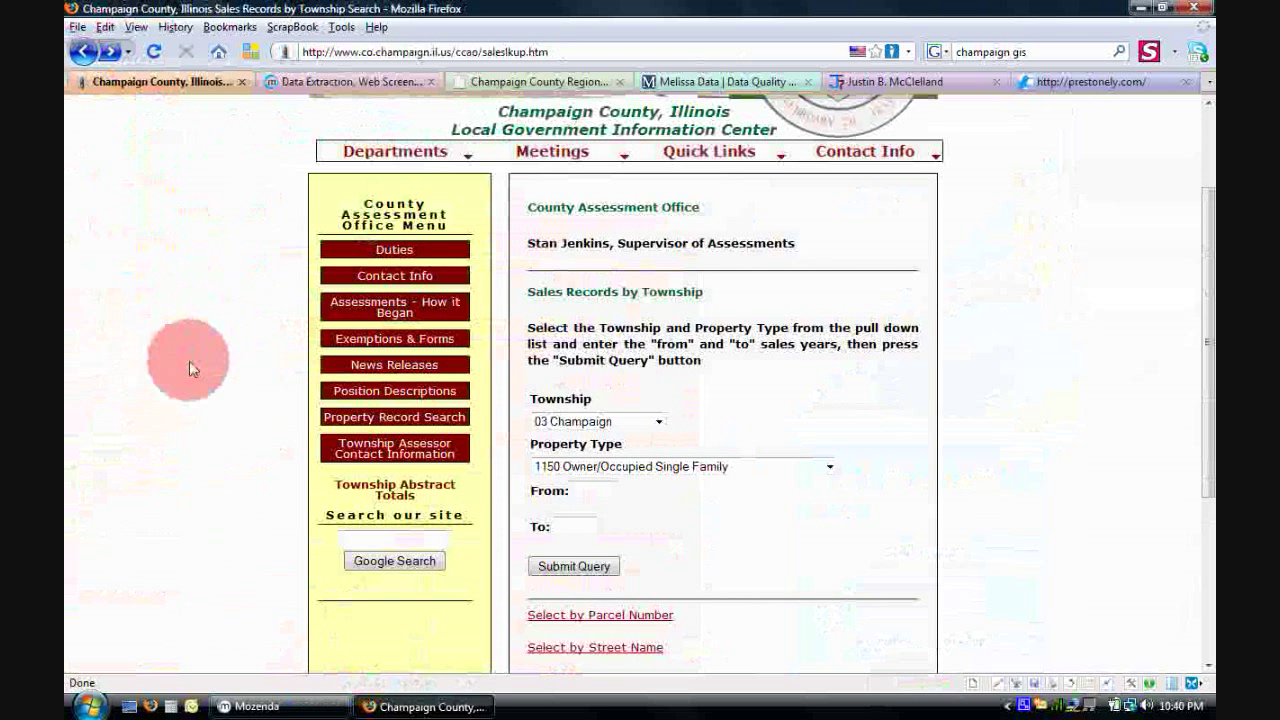
pyautogui.scroll(3, 193, 370)
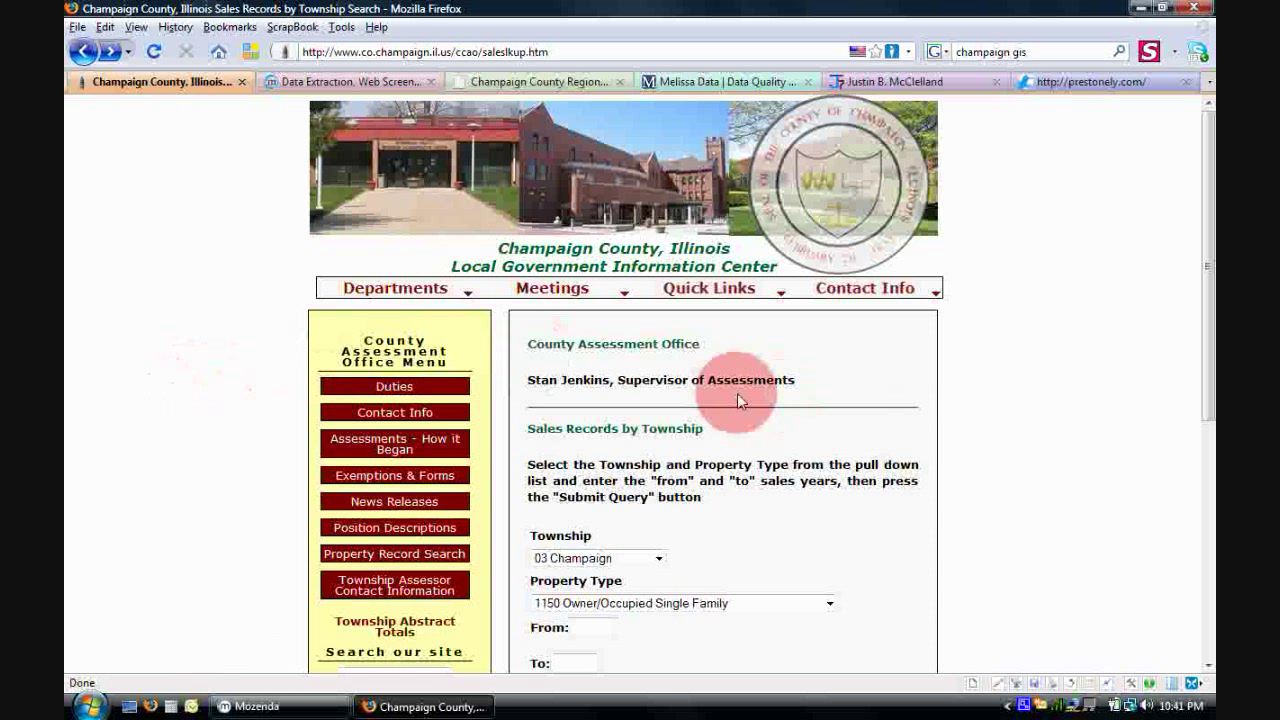
pyautogui.scroll(-1, 716, 541)
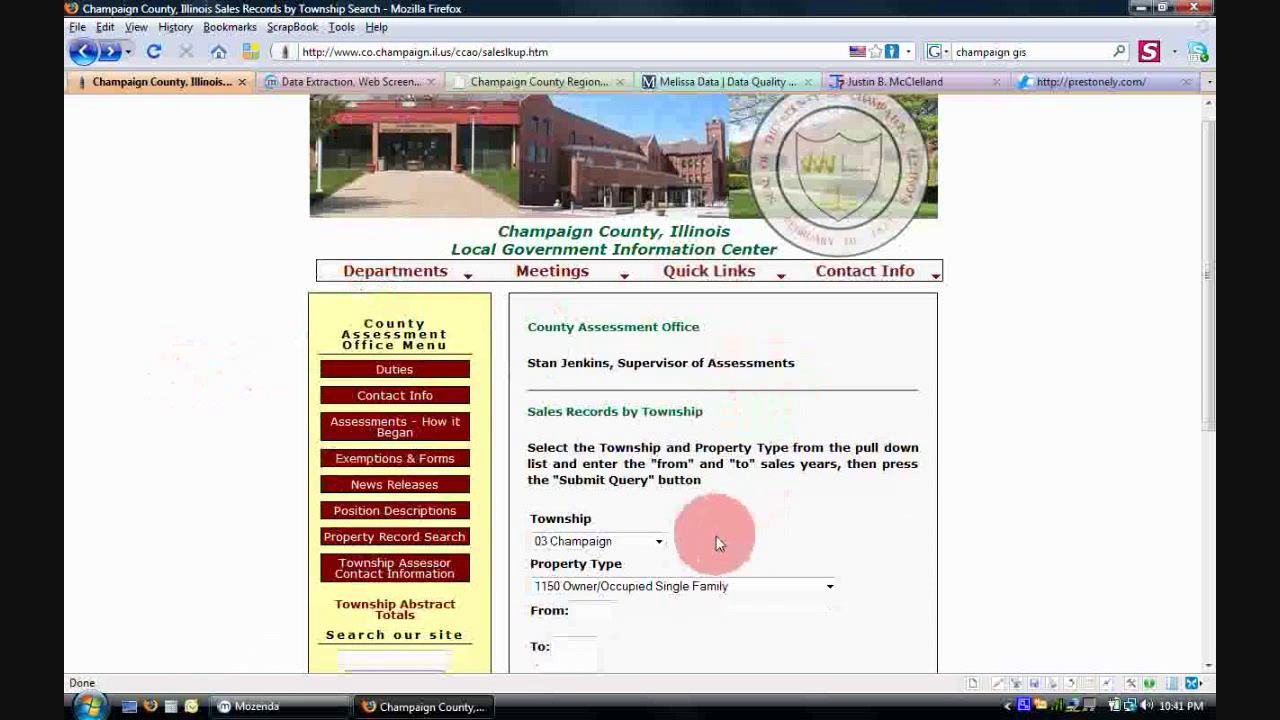
pyautogui.scroll(-3, 700, 520)
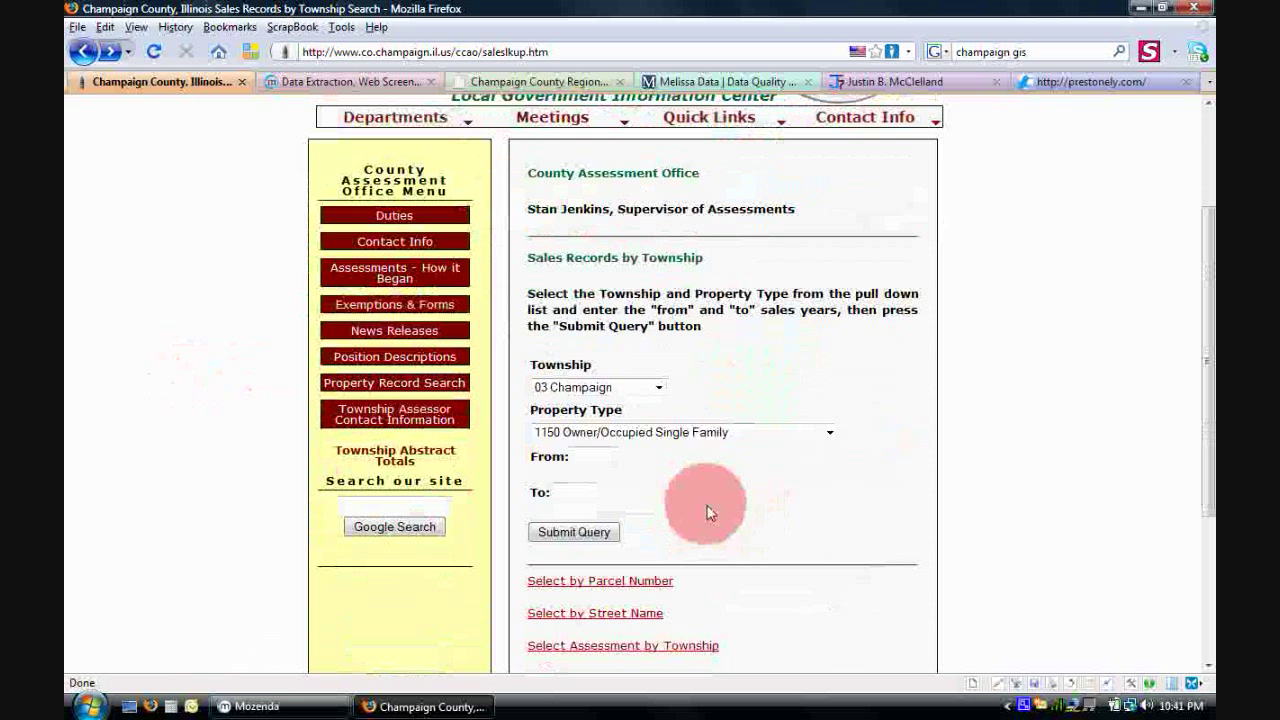
pyautogui.click(659, 388)
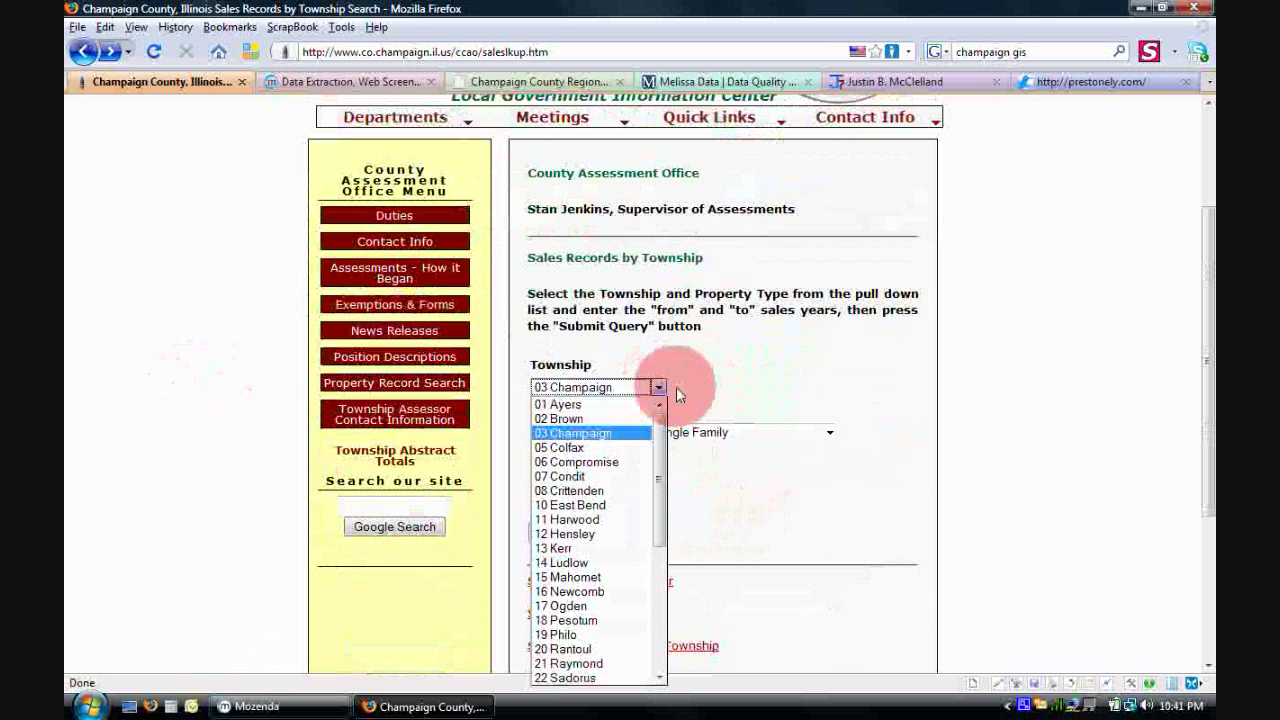
pyautogui.click(676, 387)
pyautogui.click(686, 433)
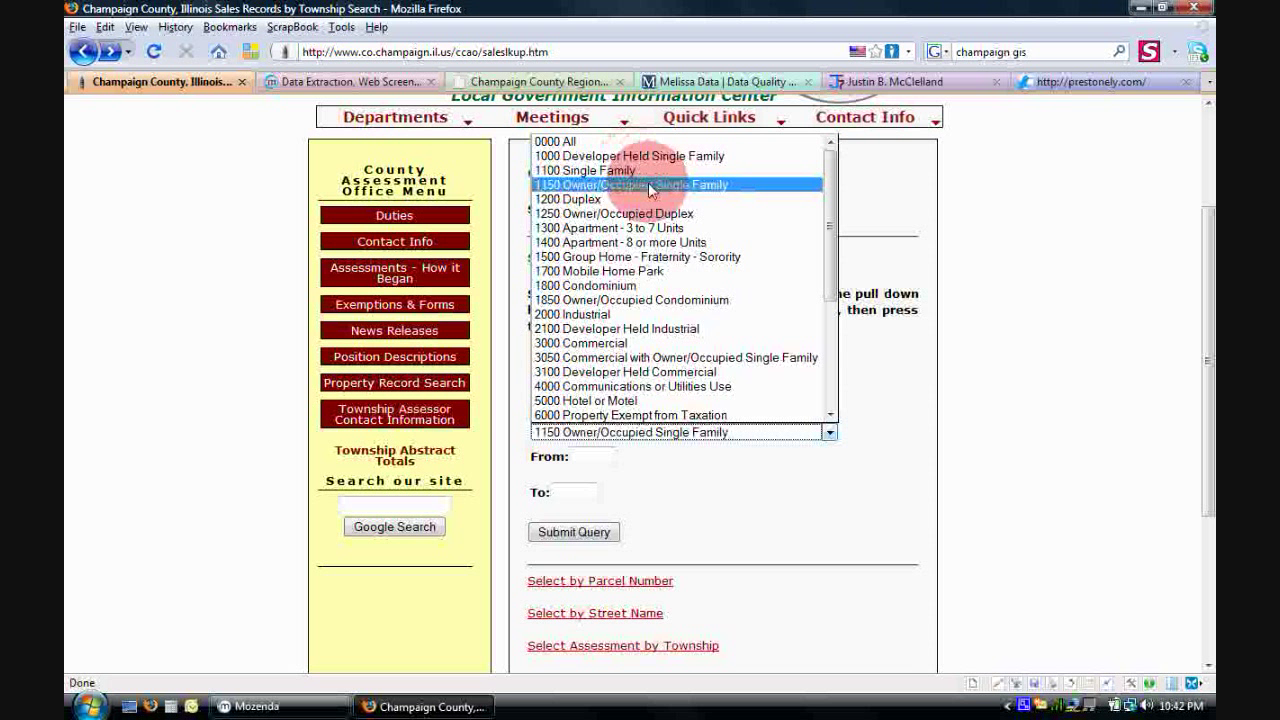
pyautogui.click(648, 184)
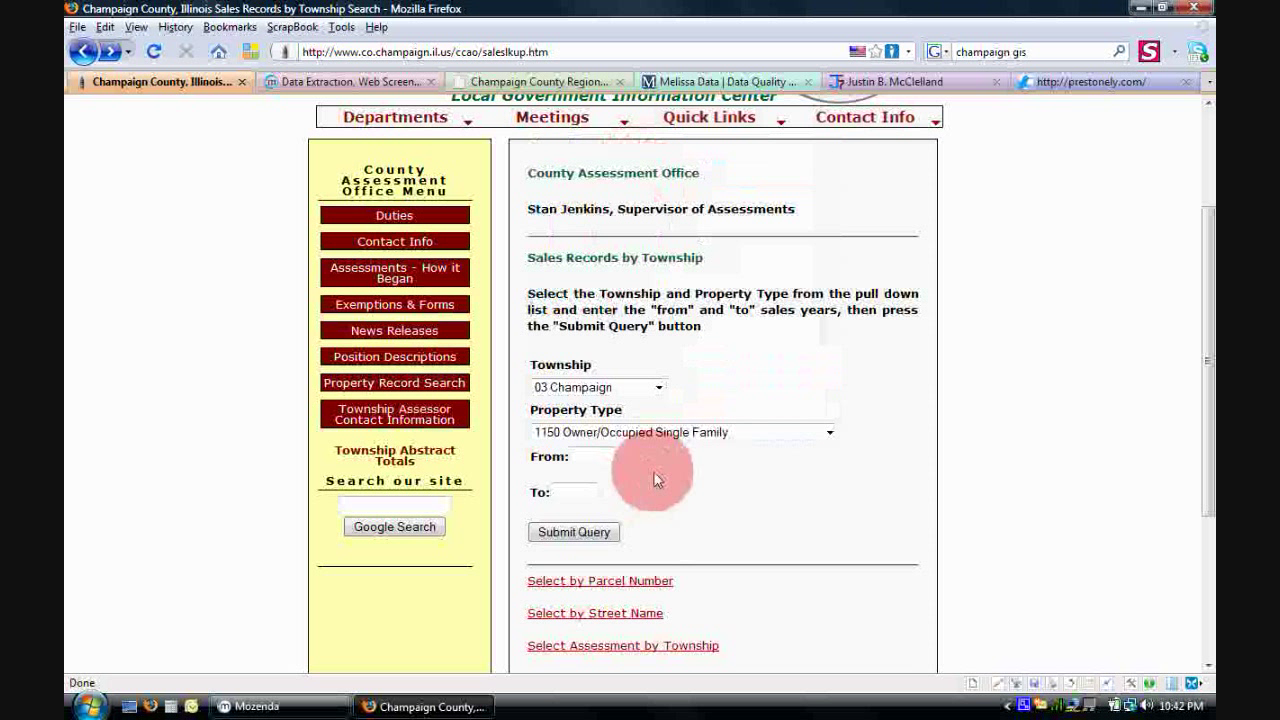
pyautogui.click(575, 531)
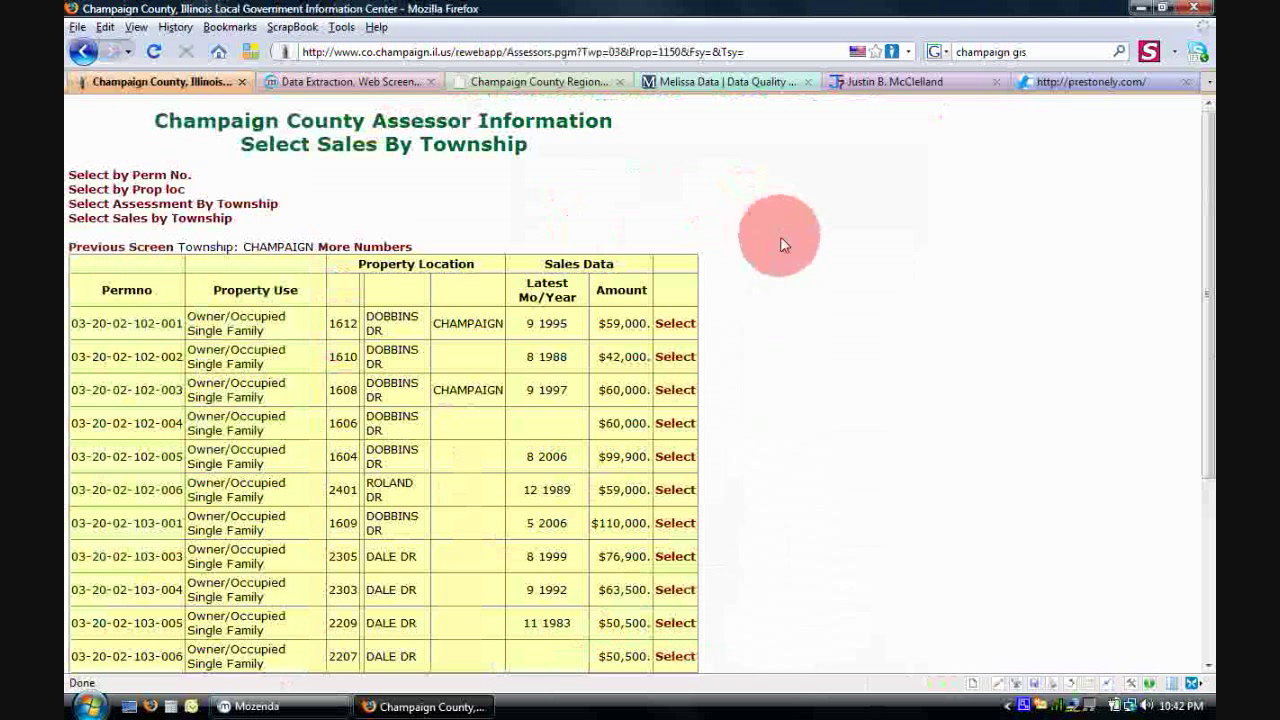
pyautogui.scroll(-1, 777, 238)
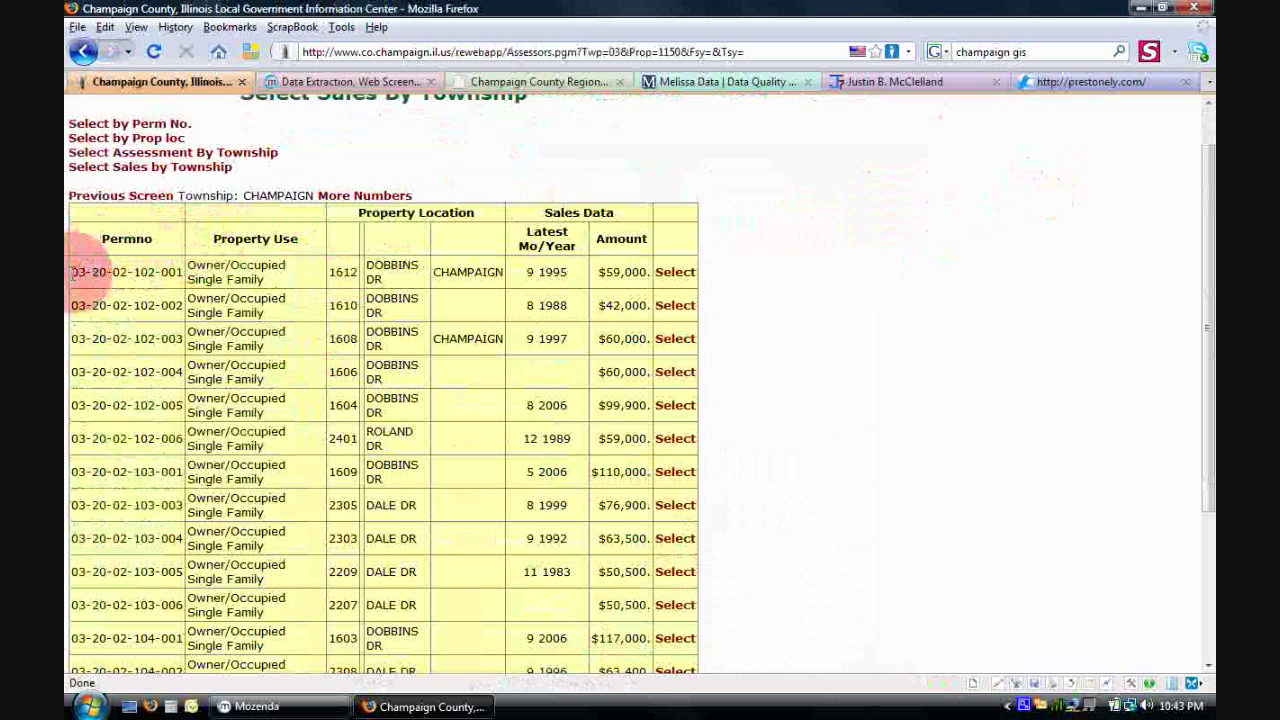
pyautogui.moveTo(72, 272); pyautogui.dragTo(181, 272)
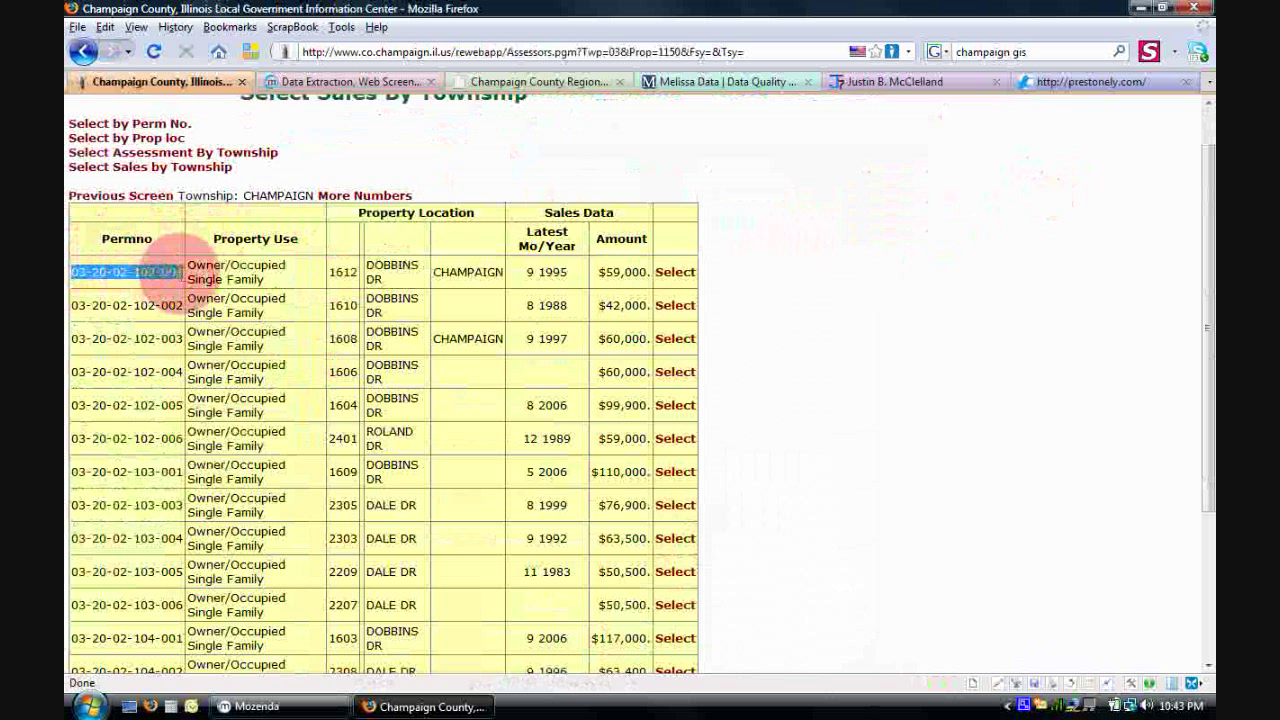
pyautogui.click(285, 266)
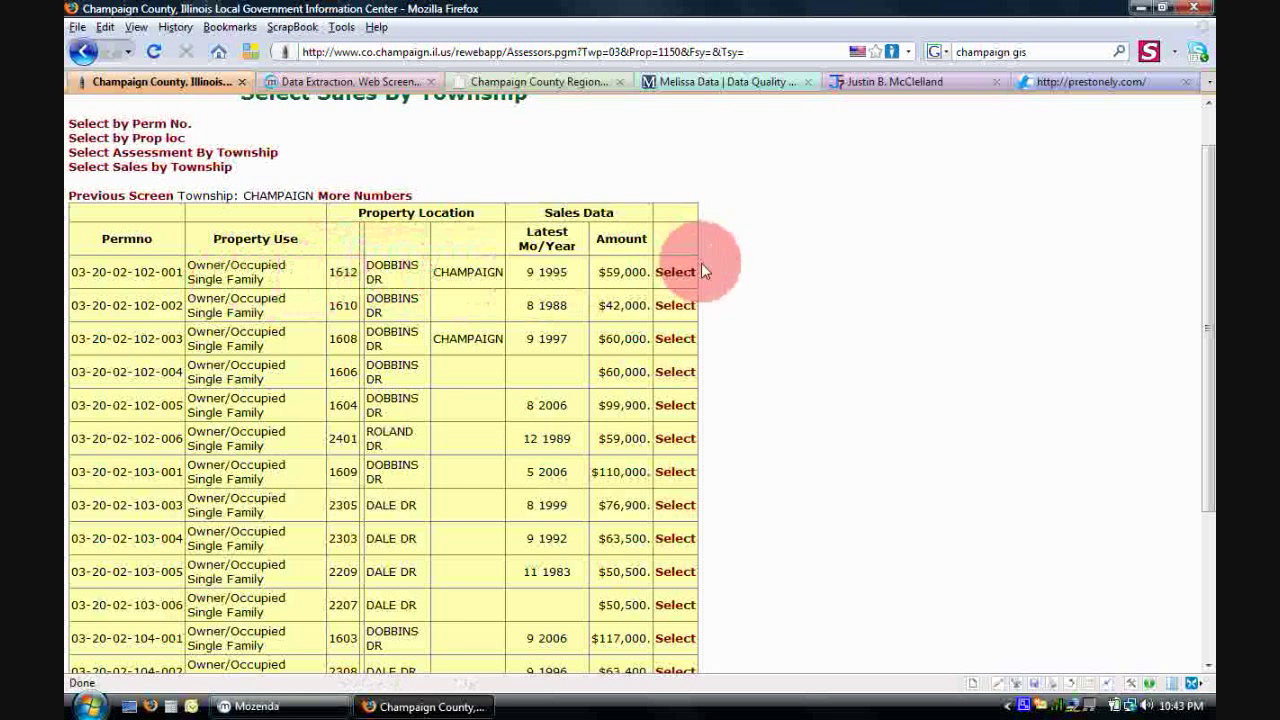
pyautogui.click(674, 281)
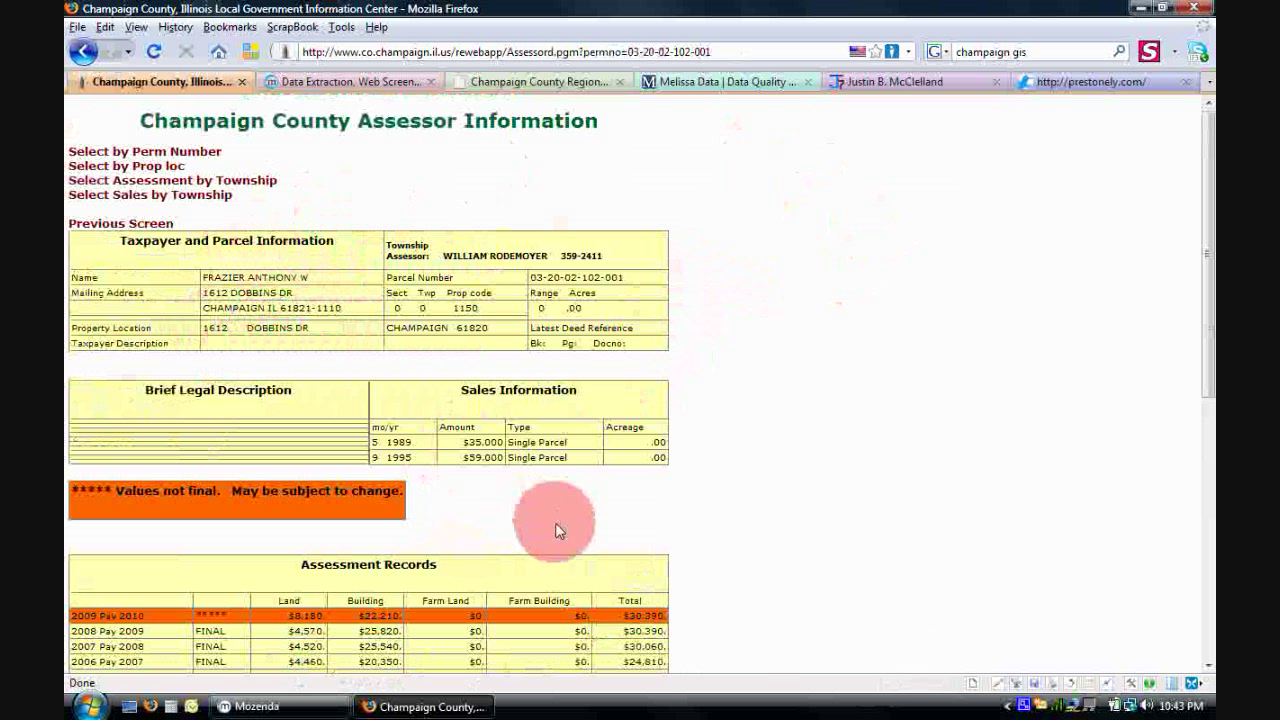
# Step: Scroll the parcel detail page and highlight the $91,179 total market value
pyautogui.scroll(-3, 838, 436)
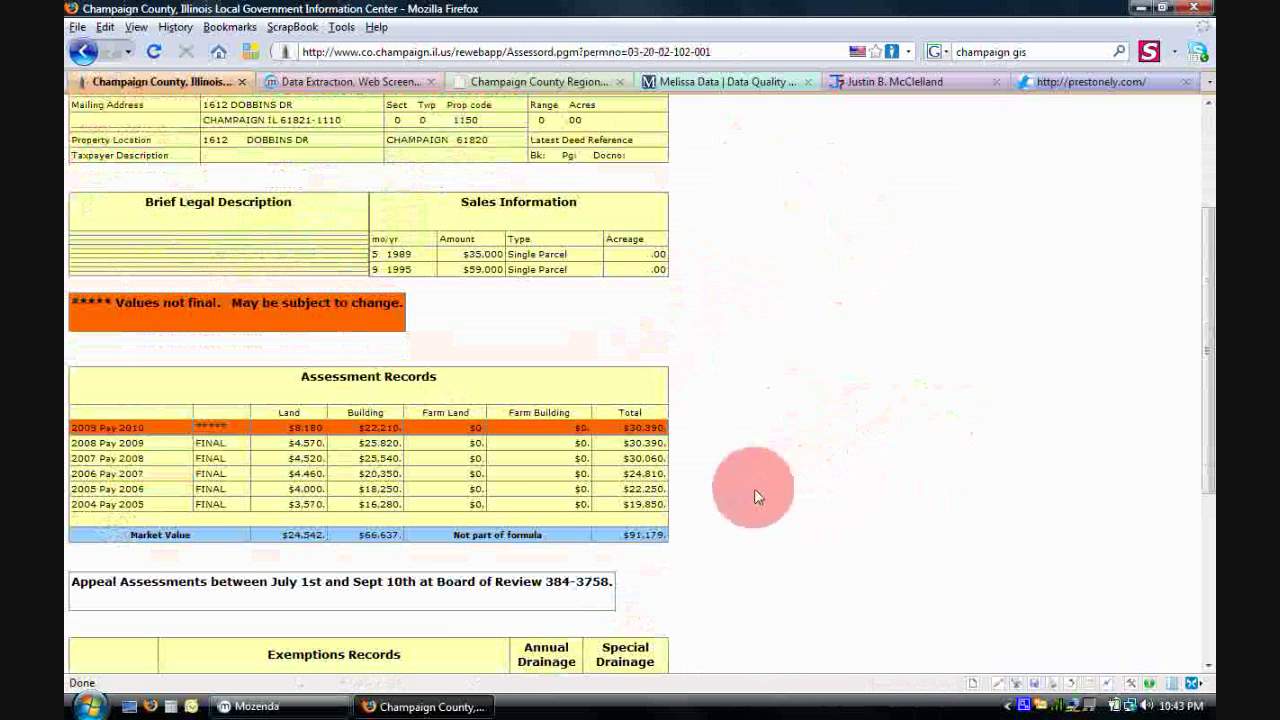
pyautogui.scroll(-1, 754, 488)
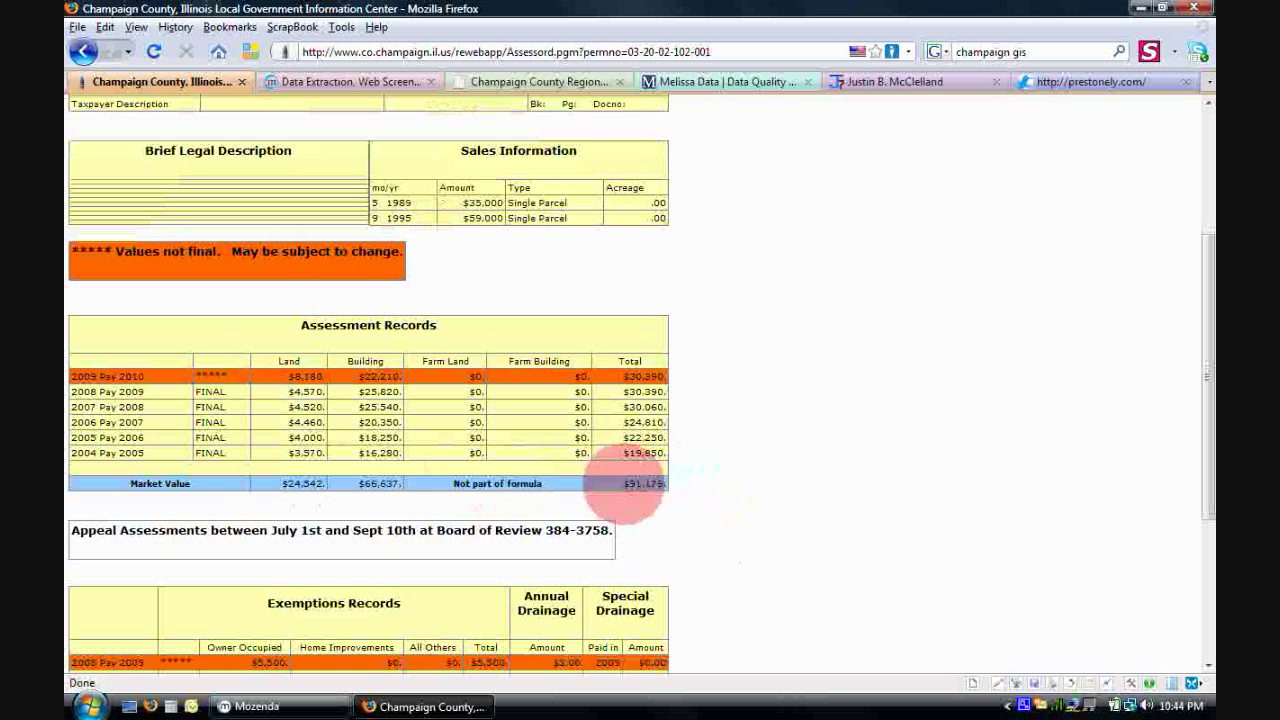
pyautogui.moveTo(652, 484)
pyautogui.mouseDown()
pyautogui.moveTo(640, 484)
pyautogui.moveTo(662, 484)
pyautogui.mouseUp()
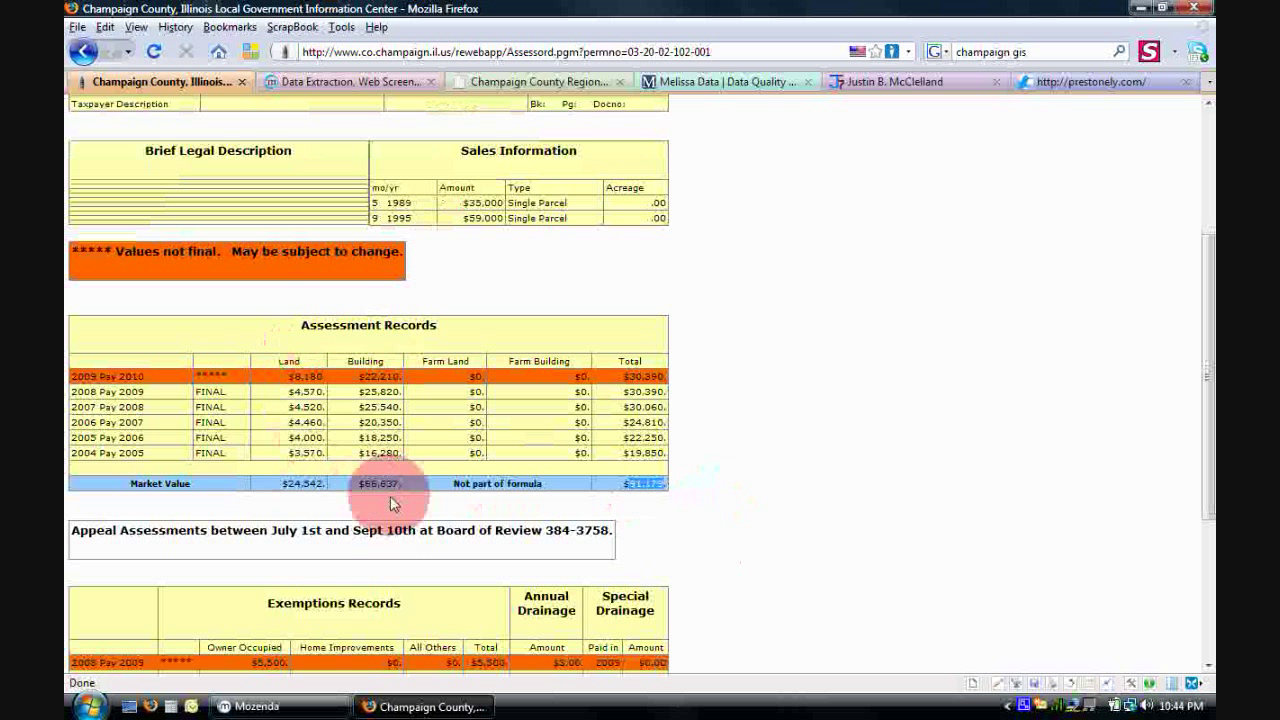
# Step: Review the parcel's assessment and exemption records, then return to the sales results list
pyautogui.scroll(-5, 740, 475)
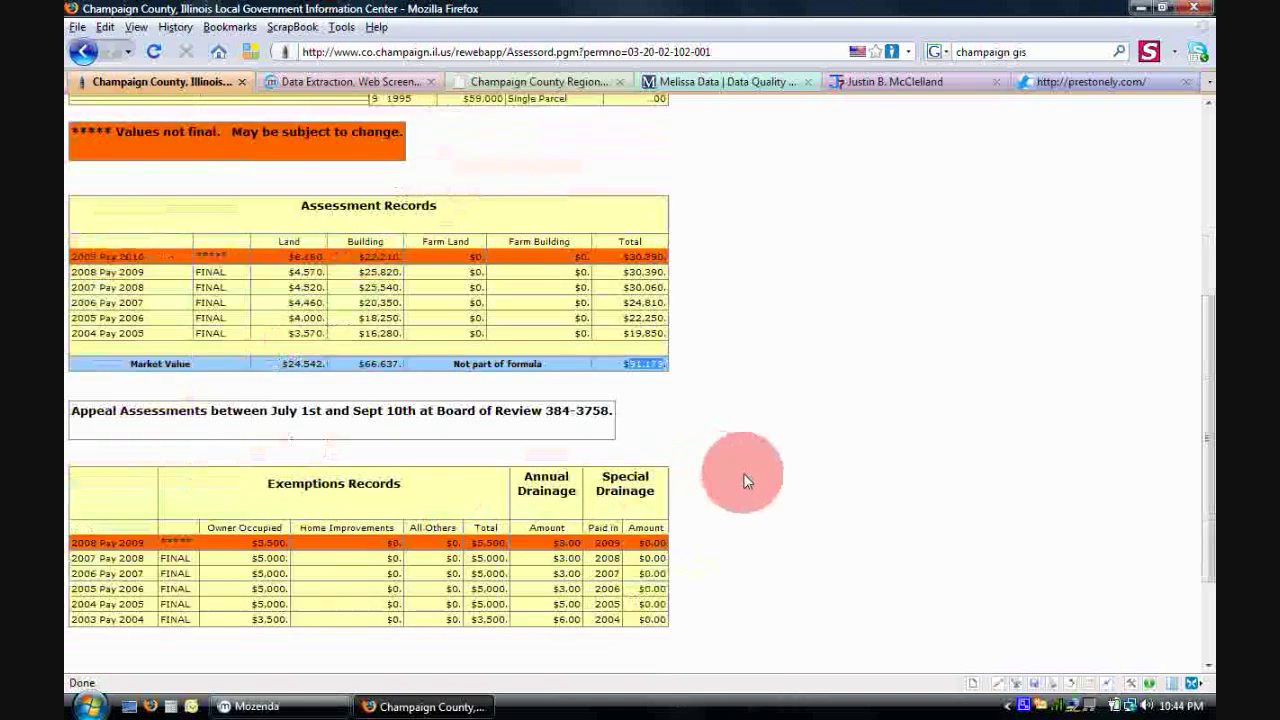
pyautogui.scroll(9, 740, 475)
pyautogui.scroll(-3, 738, 473)
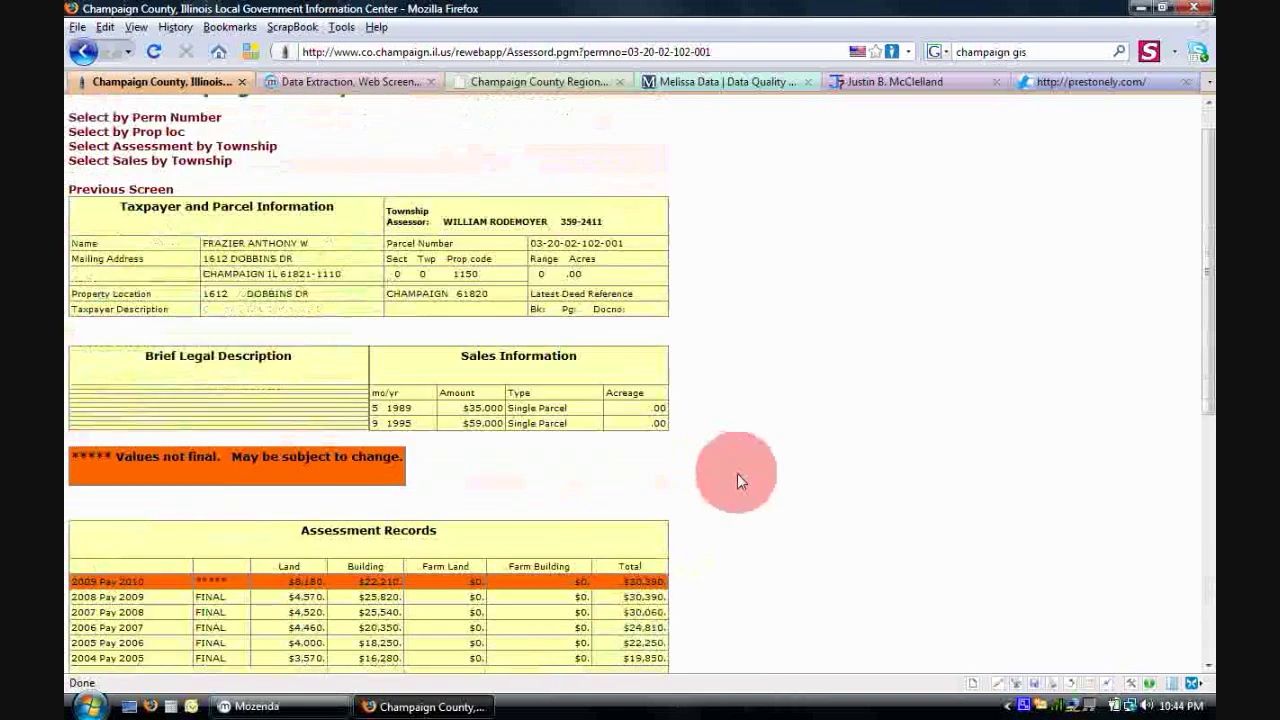
pyautogui.scroll(3, 737, 473)
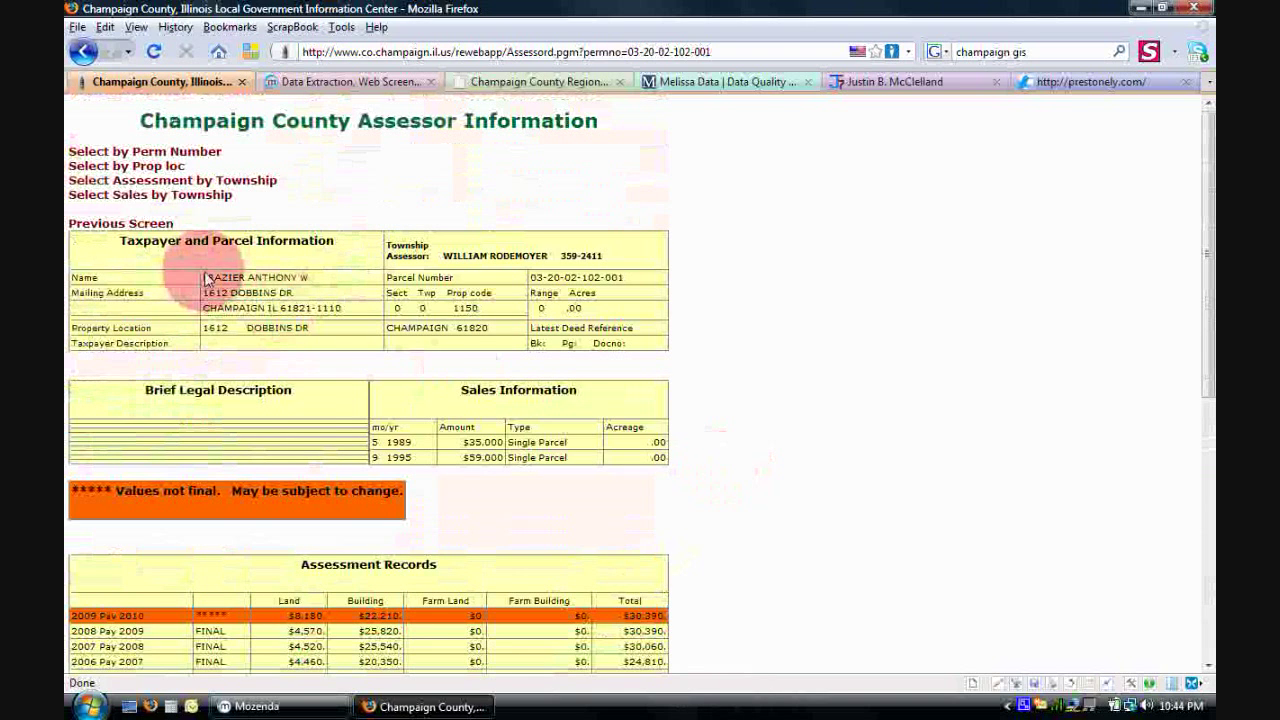
pyautogui.scroll(-4, 371, 537)
pyautogui.scroll(3, 660, 545)
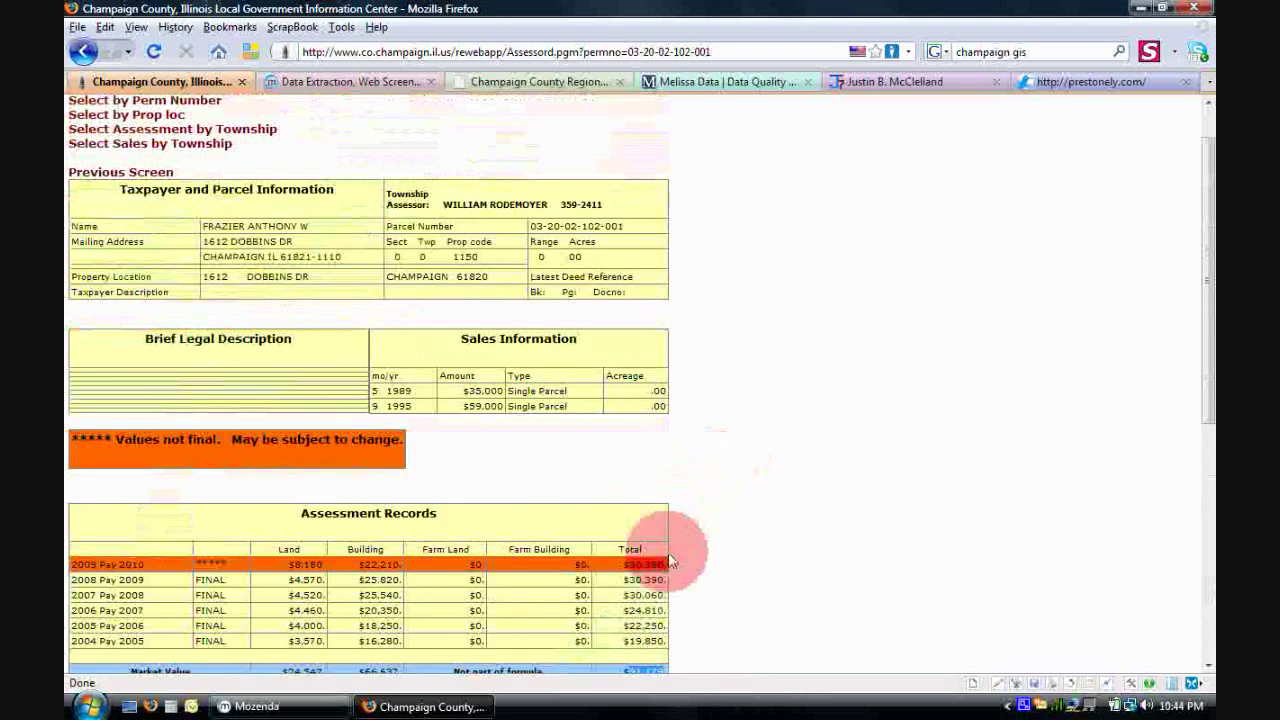
pyautogui.scroll(1, 668, 552)
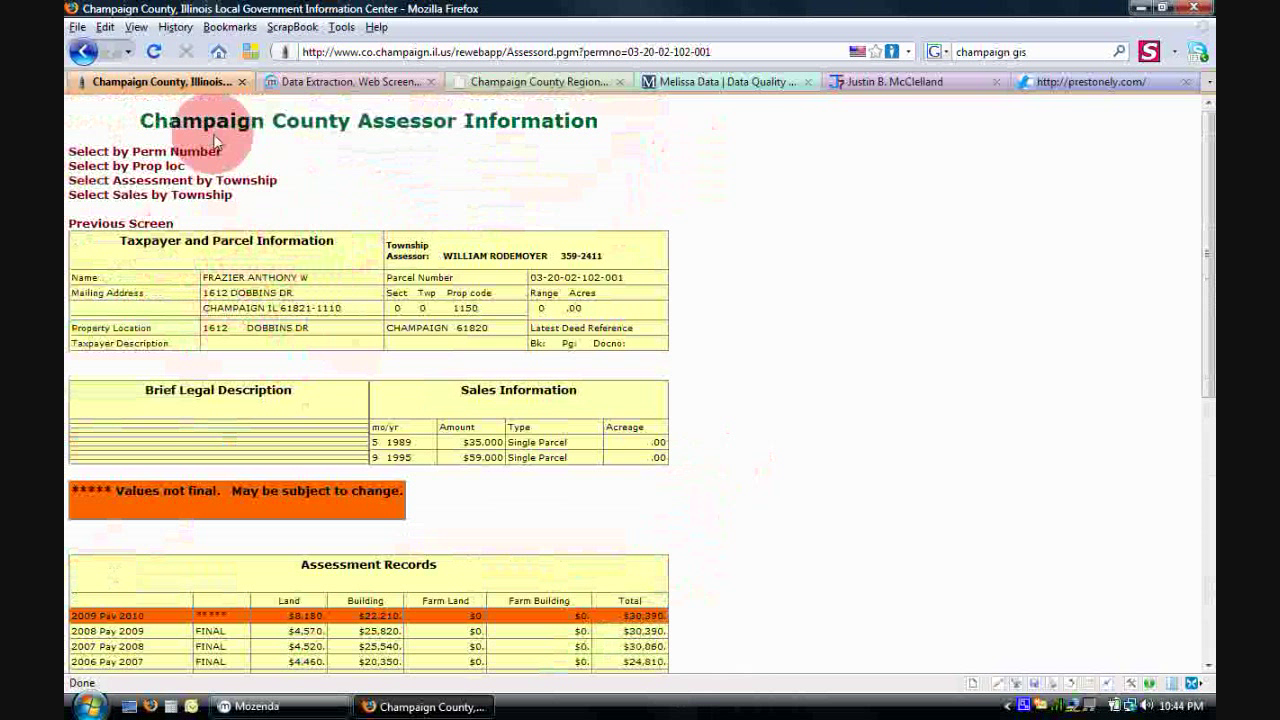
pyautogui.click(78, 52)
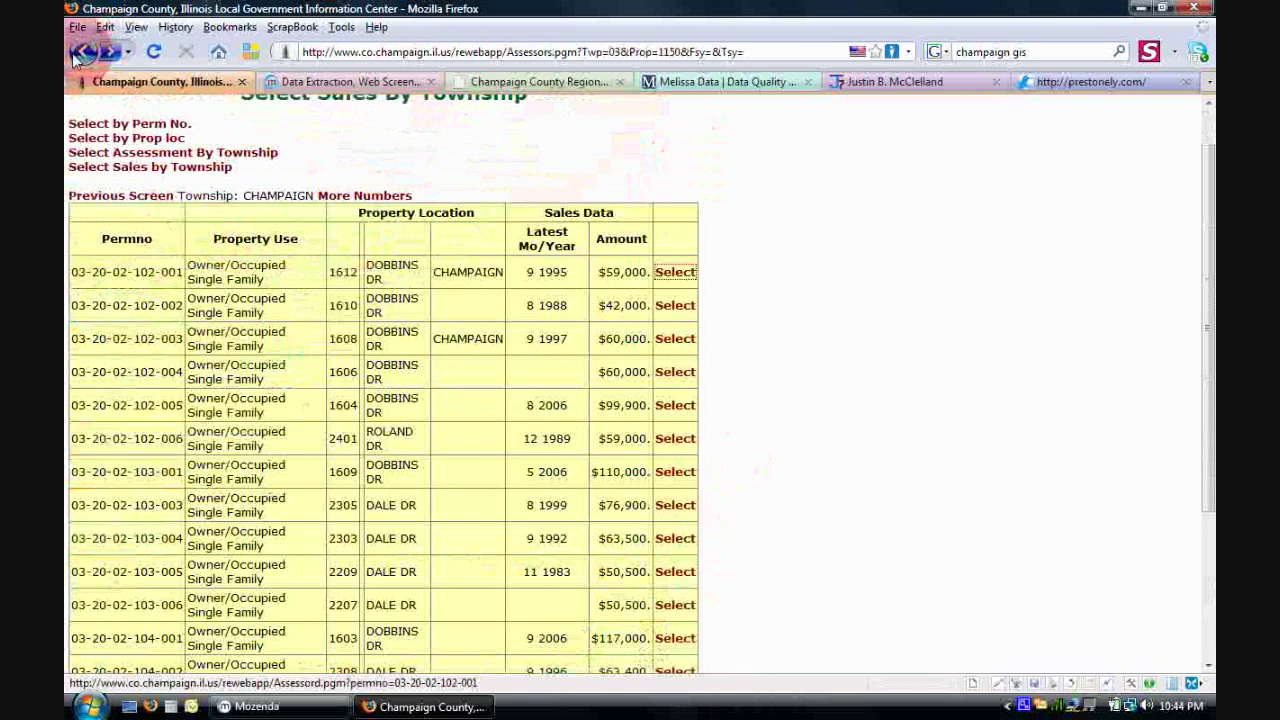